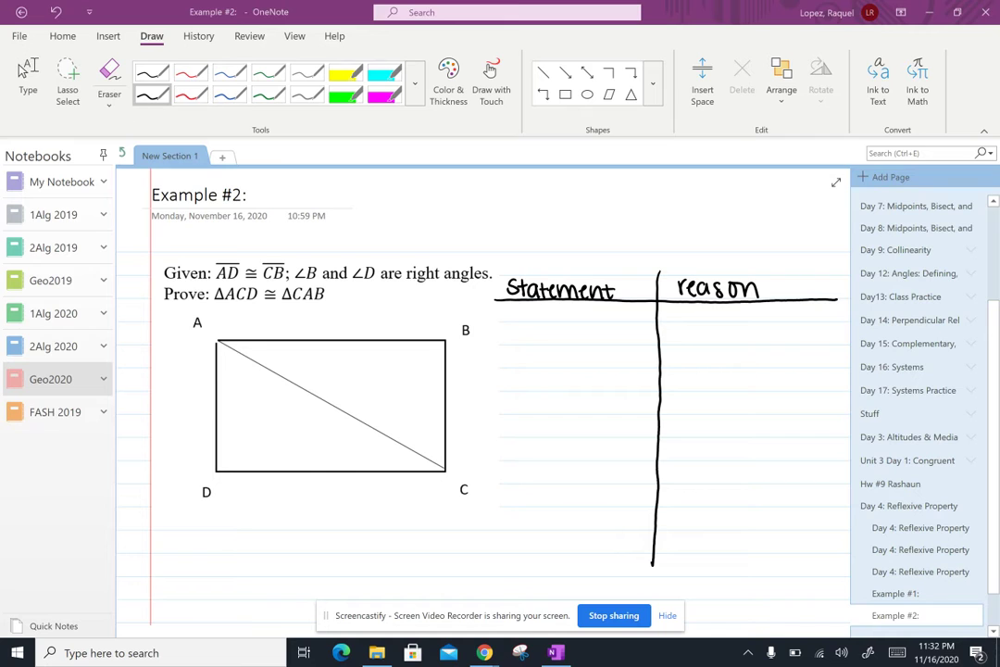
# Mark sides AD and CB of the rectangle with blue double tick marks.
pyautogui.click(230, 94)
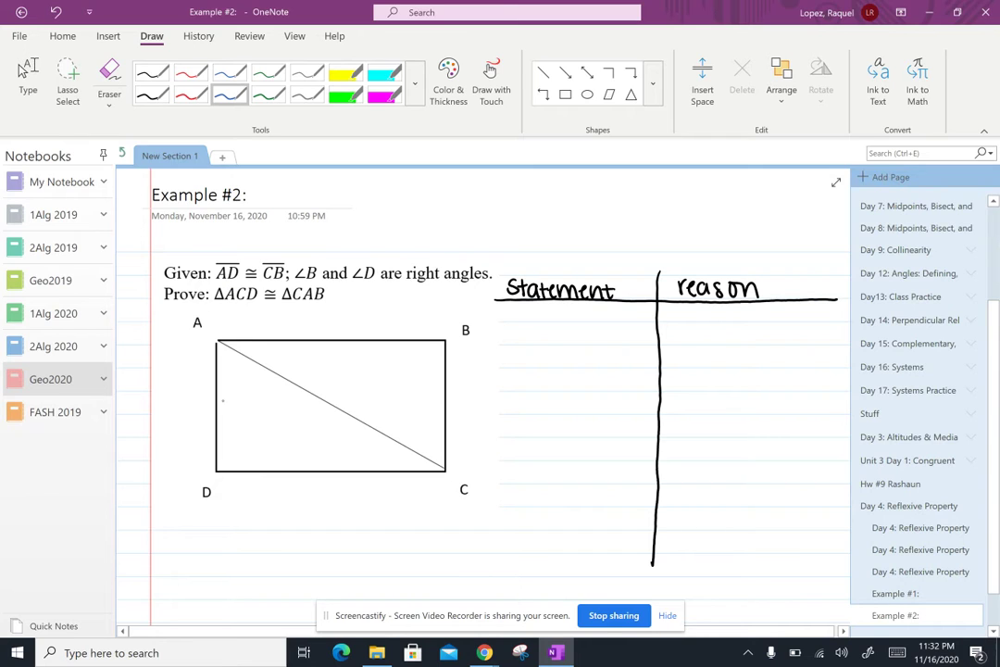
pyautogui.moveTo(206, 398); pyautogui.dragTo(222, 403)
pyautogui.moveTo(435, 399); pyautogui.dragTo(452, 402)
# Write statement 1, AD ≅ CB with segment bars, in blue in the proof's statement column.
pyautogui.moveTo(506, 304)
pyautogui.mouseDown()
pyautogui.moveTo(506, 316)
pyautogui.moveTo(505, 302)
pyautogui.moveTo(530, 319)
pyautogui.mouseUp()
pyautogui.moveTo(520, 315); pyautogui.dragTo(529, 314)
pyautogui.moveTo(534, 308); pyautogui.dragTo(534, 319)
pyautogui.moveTo(521, 302); pyautogui.dragTo(559, 310)
pyautogui.moveTo(550, 315); pyautogui.dragTo(563, 314)
pyautogui.moveTo(550, 306); pyautogui.dragTo(585, 320)
pyautogui.moveTo(590, 310)
pyautogui.mouseDown()
pyautogui.moveTo(591, 321)
pyautogui.moveTo(596, 305)
pyautogui.mouseUp()
# Write reason 1, "Given", in blue in the proof's reason column.
pyautogui.moveTo(673, 311); pyautogui.dragTo(672, 320)
pyautogui.moveTo(671, 308)
pyautogui.mouseDown()
pyautogui.moveTo(674, 323)
pyautogui.moveTo(671, 307)
pyautogui.mouseUp()
pyautogui.moveTo(695, 310); pyautogui.dragTo(691, 315)
pyautogui.moveTo(703, 313); pyautogui.dragTo(737, 321)
pyautogui.click(704, 309)
pyautogui.moveTo(739, 312); pyautogui.dragTo(746, 321)
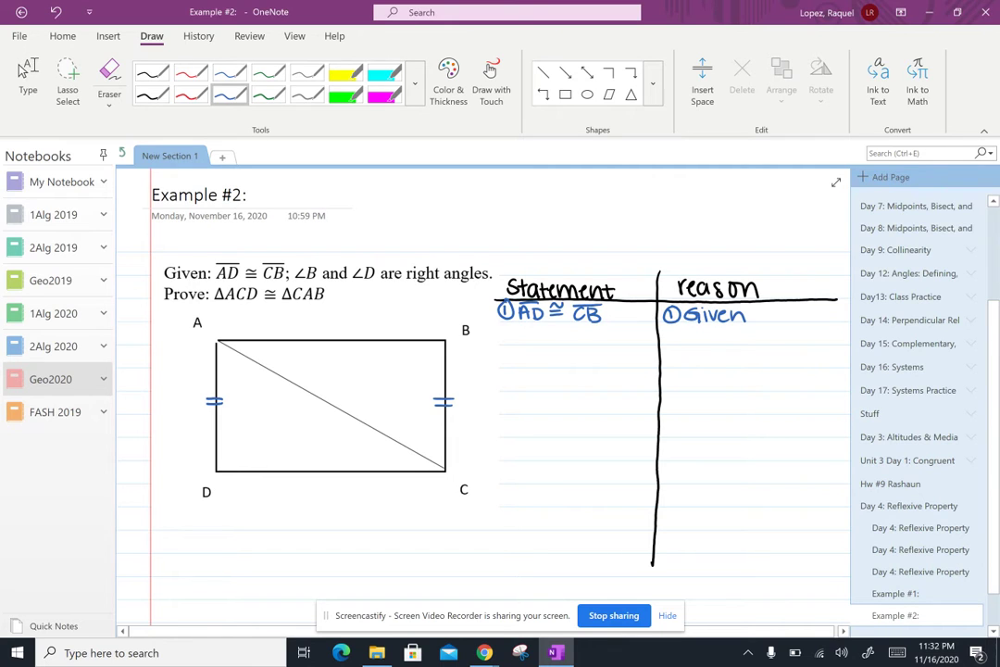
# Draw green right-angle marks at corners B and D of the rectangle.
pyautogui.click(185, 98)
pyautogui.click(261, 98)
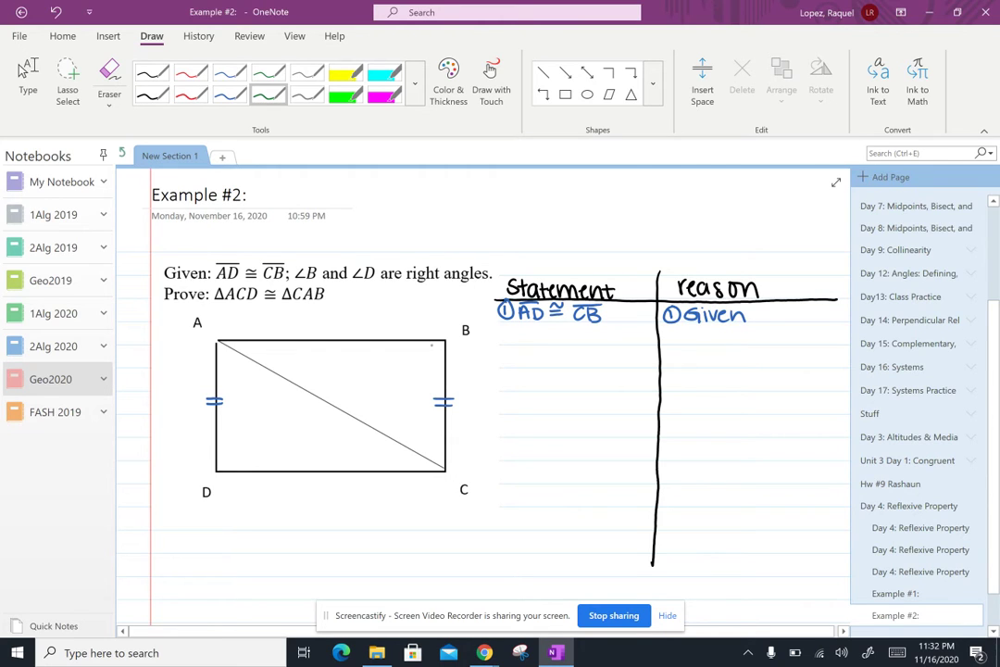
pyautogui.moveTo(432, 344); pyautogui.dragTo(445, 356)
pyautogui.moveTo(219, 454); pyautogui.dragTo(233, 466)
# Write line 2 of the proof in green: ∠B & ∠D are right angles, using angle symbols, with the reason "Given".
pyautogui.moveTo(497, 329); pyautogui.dragTo(521, 343)
pyautogui.moveTo(530, 330); pyautogui.dragTo(530, 342)
pyautogui.moveTo(531, 330)
pyautogui.mouseDown()
pyautogui.moveTo(530, 341)
pyautogui.moveTo(630, 340)
pyautogui.mouseUp()
pyautogui.moveTo(633, 330)
pyautogui.mouseDown()
pyautogui.moveTo(647, 339)
pyautogui.moveTo(638, 340)
pyautogui.moveTo(674, 342)
pyautogui.mouseUp()
pyautogui.moveTo(669, 326)
pyautogui.mouseDown()
pyautogui.moveTo(701, 342)
pyautogui.moveTo(716, 332)
pyautogui.mouseUp()
pyautogui.click(701, 330)
pyautogui.moveTo(718, 338); pyautogui.dragTo(739, 342)
# Write statement 3, ∠B ≅ ∠D, in green in the statement column.
pyautogui.moveTo(493, 353)
pyautogui.mouseDown()
pyautogui.moveTo(494, 363)
pyautogui.moveTo(497, 351)
pyautogui.moveTo(528, 364)
pyautogui.mouseUp()
pyautogui.moveTo(529, 353)
pyautogui.mouseDown()
pyautogui.moveTo(529, 363)
pyautogui.moveTo(558, 357)
pyautogui.mouseUp()
pyautogui.moveTo(547, 362)
pyautogui.mouseDown()
pyautogui.moveTo(558, 352)
pyautogui.moveTo(578, 365)
pyautogui.mouseUp()
pyautogui.moveTo(572, 355); pyautogui.dragTo(585, 365)
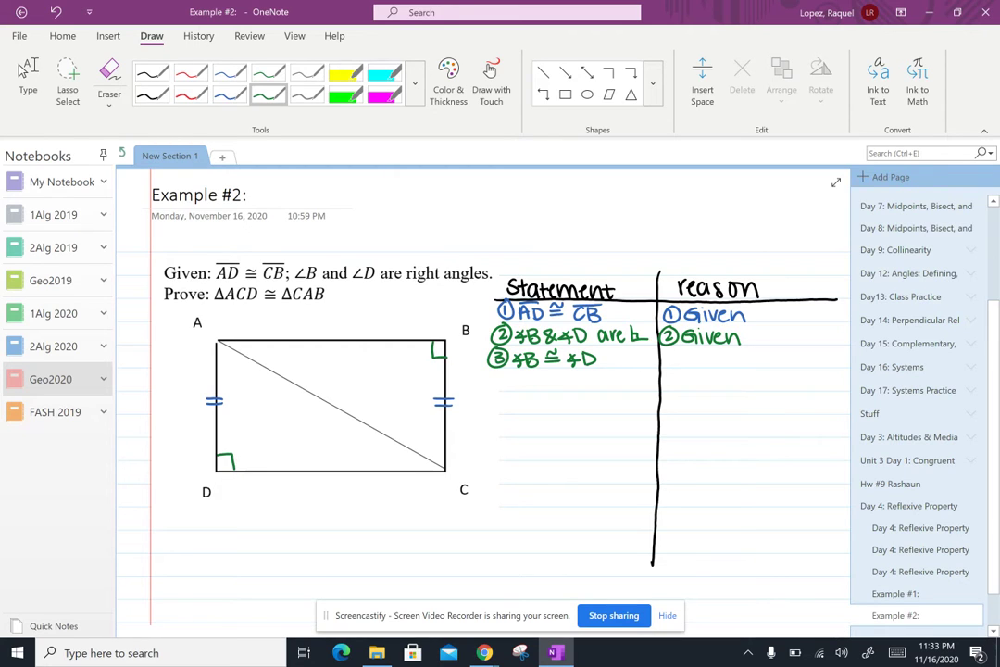
# Write reason 3 in green, stating with symbols that all right angles are congruent.
pyautogui.moveTo(667, 353)
pyautogui.mouseDown()
pyautogui.moveTo(667, 362)
pyautogui.moveTo(675, 354)
pyautogui.moveTo(697, 365)
pyautogui.mouseUp()
pyautogui.moveTo(701, 352)
pyautogui.mouseDown()
pyautogui.moveTo(701, 365)
pyautogui.moveTo(756, 366)
pyautogui.mouseUp()
pyautogui.moveTo(765, 354)
pyautogui.mouseDown()
pyautogui.moveTo(772, 366)
pyautogui.moveTo(803, 357)
pyautogui.mouseUp()
pyautogui.click(788, 359)
pyautogui.moveTo(804, 361); pyautogui.dragTo(832, 357)
pyautogui.moveTo(821, 361); pyautogui.dragTo(836, 349)
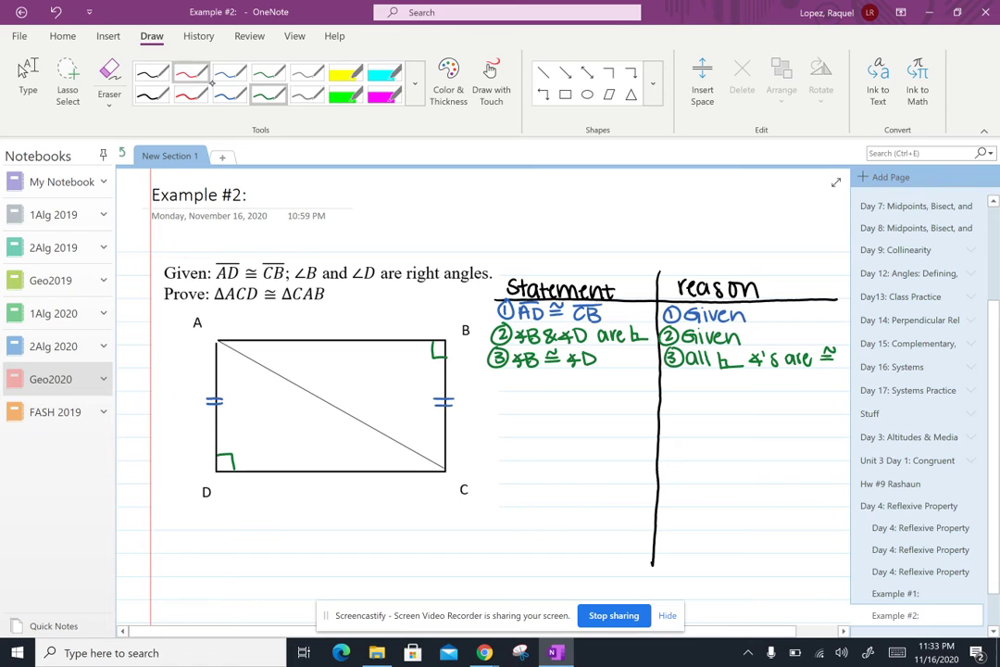
# Mark diagonal AC with a gray S-shaped symbol and write statement 4, AC ≅ AC with segment bars, in gray.
pyautogui.moveTo(315, 396); pyautogui.dragTo(330, 402)
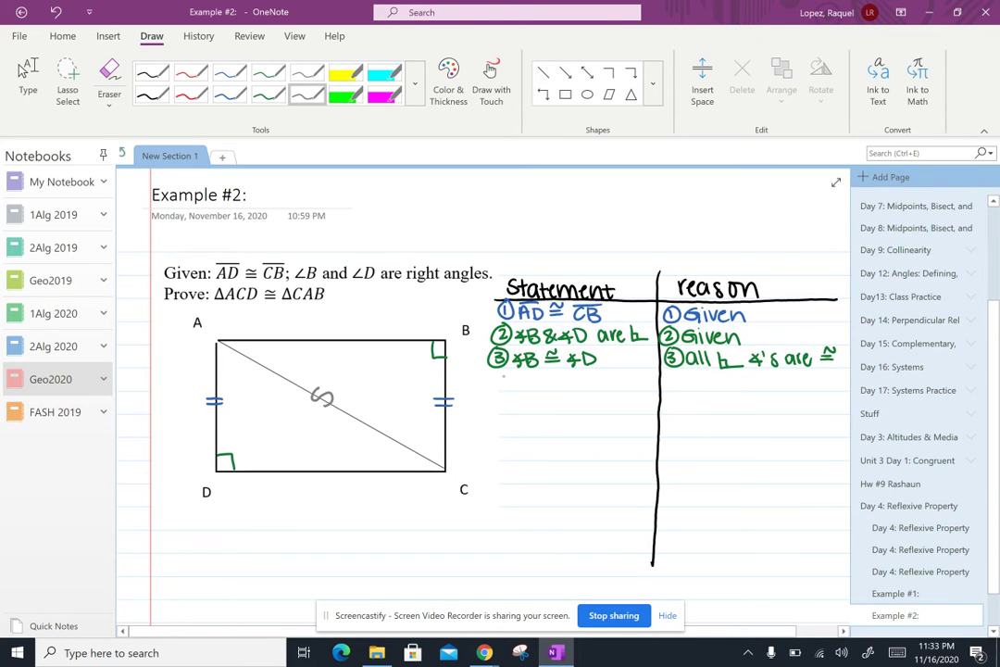
pyautogui.moveTo(498, 372)
pyautogui.mouseDown()
pyautogui.moveTo(503, 385)
pyautogui.moveTo(505, 375)
pyautogui.moveTo(536, 386)
pyautogui.mouseUp()
pyautogui.moveTo(515, 373); pyautogui.dragTo(553, 379)
pyautogui.moveTo(541, 384)
pyautogui.mouseDown()
pyautogui.moveTo(554, 384)
pyautogui.moveTo(553, 374)
pyautogui.moveTo(562, 388)
pyautogui.mouseUp()
pyautogui.moveTo(563, 377); pyautogui.dragTo(571, 387)
pyautogui.moveTo(562, 383); pyautogui.dragTo(576, 387)
pyautogui.moveTo(561, 371); pyautogui.dragTo(582, 371)
# Write reason 4, "reflexive property", in gray in the reason column.
pyautogui.moveTo(669, 376)
pyautogui.mouseDown()
pyautogui.moveTo(671, 388)
pyautogui.moveTo(669, 376)
pyautogui.mouseUp()
pyautogui.moveTo(686, 379)
pyautogui.mouseDown()
pyautogui.moveTo(686, 389)
pyautogui.moveTo(694, 380)
pyautogui.mouseUp()
pyautogui.moveTo(695, 384); pyautogui.dragTo(706, 389)
pyautogui.moveTo(703, 382); pyautogui.dragTo(716, 388)
pyautogui.moveTo(718, 383); pyautogui.dragTo(732, 388)
pyautogui.moveTo(733, 379); pyautogui.dragTo(726, 388)
pyautogui.moveTo(735, 381)
pyautogui.mouseDown()
pyautogui.moveTo(768, 392)
pyautogui.moveTo(775, 383)
pyautogui.mouseUp()
pyautogui.moveTo(778, 380); pyautogui.dragTo(796, 393)
pyautogui.moveTo(803, 383); pyautogui.dragTo(819, 383)
pyautogui.moveTo(823, 376)
pyautogui.mouseDown()
pyautogui.moveTo(824, 391)
pyautogui.moveTo(827, 381)
pyautogui.mouseUp()
pyautogui.moveTo(830, 382); pyautogui.dragTo(835, 404)
# Highlight the sides of triangle ACD in yellow and the sides of triangle CAB in cyan.
pyautogui.click(345, 73)
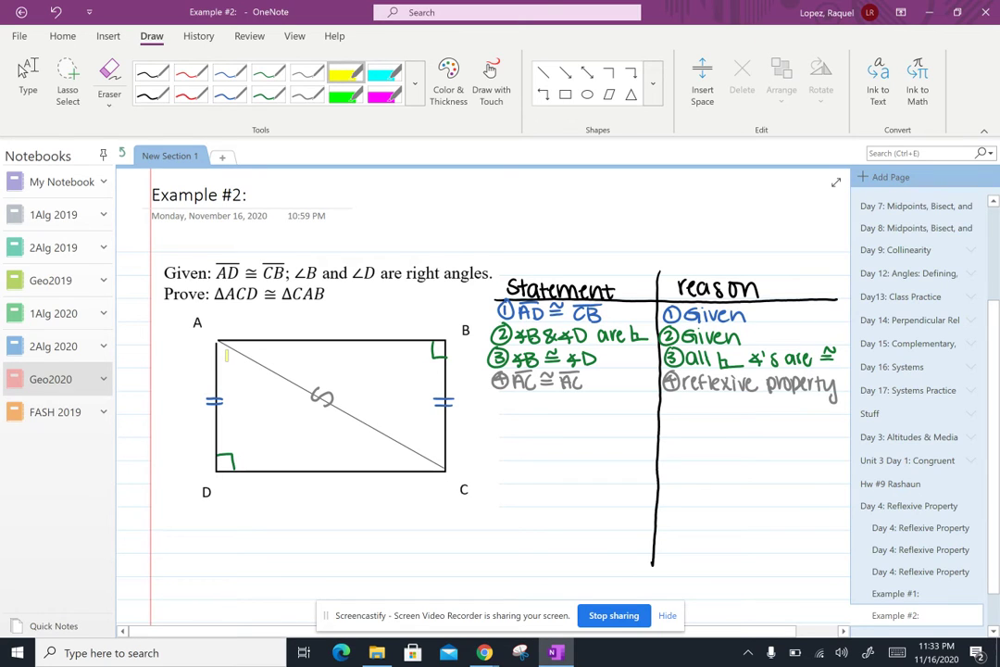
pyautogui.moveTo(219, 345)
pyautogui.mouseDown()
pyautogui.moveTo(443, 467)
pyautogui.moveTo(215, 463)
pyautogui.moveTo(218, 345)
pyautogui.moveTo(278, 358)
pyautogui.moveTo(443, 465)
pyautogui.moveTo(443, 339)
pyautogui.moveTo(220, 341)
pyautogui.mouseUp()
pyautogui.click(383, 73)
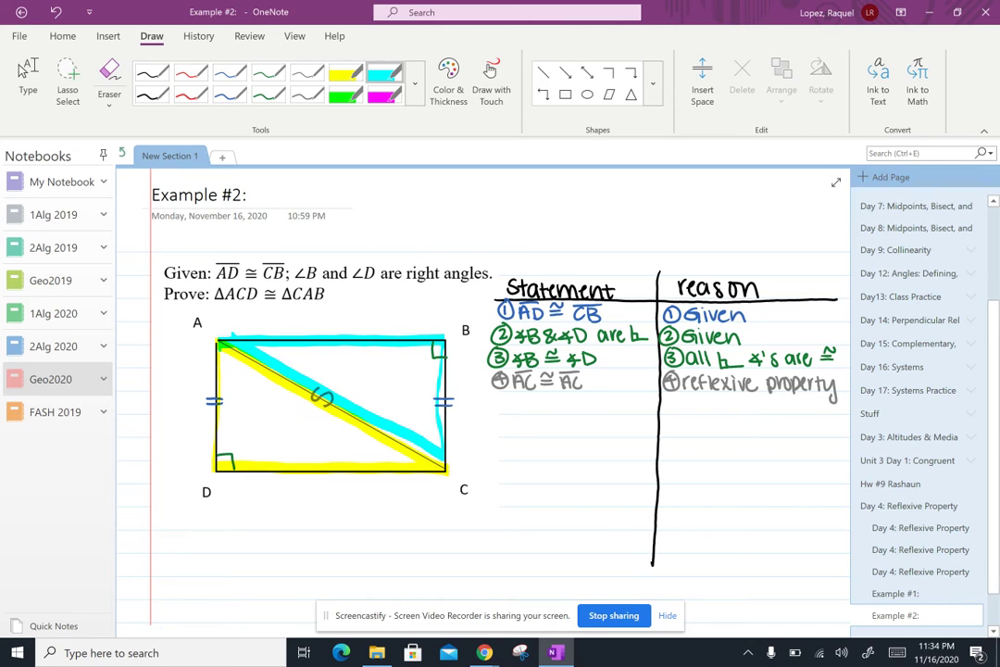
# Write "RHL" in black below the rectangle diagram.
pyautogui.click(152, 95)
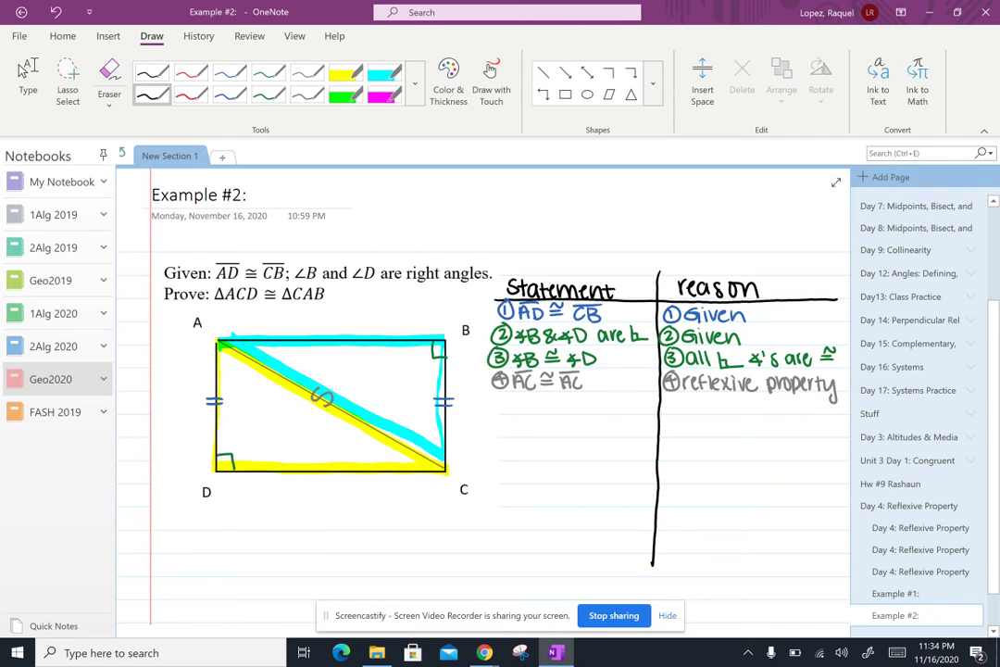
pyautogui.moveTo(167, 574)
pyautogui.mouseDown()
pyautogui.moveTo(169, 565)
pyautogui.moveTo(180, 574)
pyautogui.mouseUp()
pyautogui.moveTo(190, 559)
pyautogui.mouseDown()
pyautogui.moveTo(191, 574)
pyautogui.moveTo(204, 574)
pyautogui.mouseUp()
pyautogui.moveTo(191, 566); pyautogui.dragTo(231, 571)
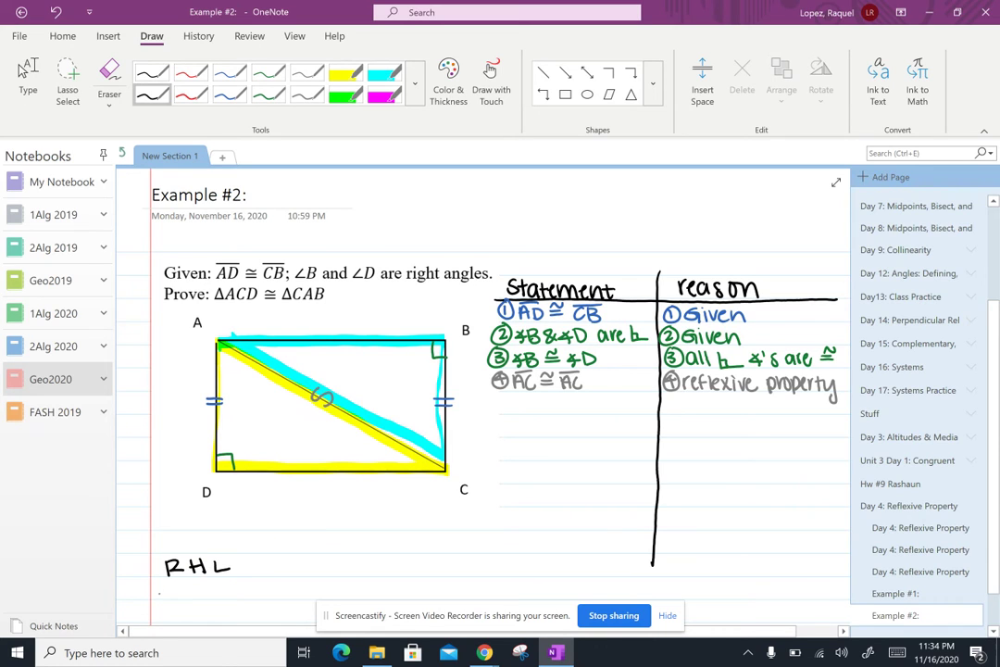
# Write "right hypotenuse leg" in black beneath RHL, double-underlining the initial letters of "right" and "hypotenuse".
pyautogui.moveTo(160, 585); pyautogui.dragTo(168, 587)
pyautogui.moveTo(170, 588)
pyautogui.mouseDown()
pyautogui.moveTo(174, 607)
pyautogui.moveTo(202, 597)
pyautogui.mouseUp()
pyautogui.moveTo(195, 587)
pyautogui.mouseDown()
pyautogui.moveTo(208, 586)
pyautogui.moveTo(165, 607)
pyautogui.moveTo(239, 600)
pyautogui.mouseUp()
pyautogui.moveTo(246, 589)
pyautogui.mouseDown()
pyautogui.moveTo(239, 611)
pyautogui.moveTo(261, 593)
pyautogui.mouseUp()
pyautogui.moveTo(269, 583)
pyautogui.mouseDown()
pyautogui.moveTo(269, 599)
pyautogui.moveTo(274, 589)
pyautogui.mouseUp()
pyautogui.moveTo(273, 594); pyautogui.dragTo(290, 599)
pyautogui.moveTo(292, 589); pyautogui.dragTo(320, 598)
pyautogui.moveTo(219, 604); pyautogui.dragTo(233, 603)
pyautogui.moveTo(218, 610); pyautogui.dragTo(233, 608)
pyautogui.moveTo(336, 584); pyautogui.dragTo(332, 598)
pyautogui.moveTo(337, 591); pyautogui.dragTo(351, 597)
pyautogui.moveTo(360, 587); pyautogui.dragTo(356, 602)
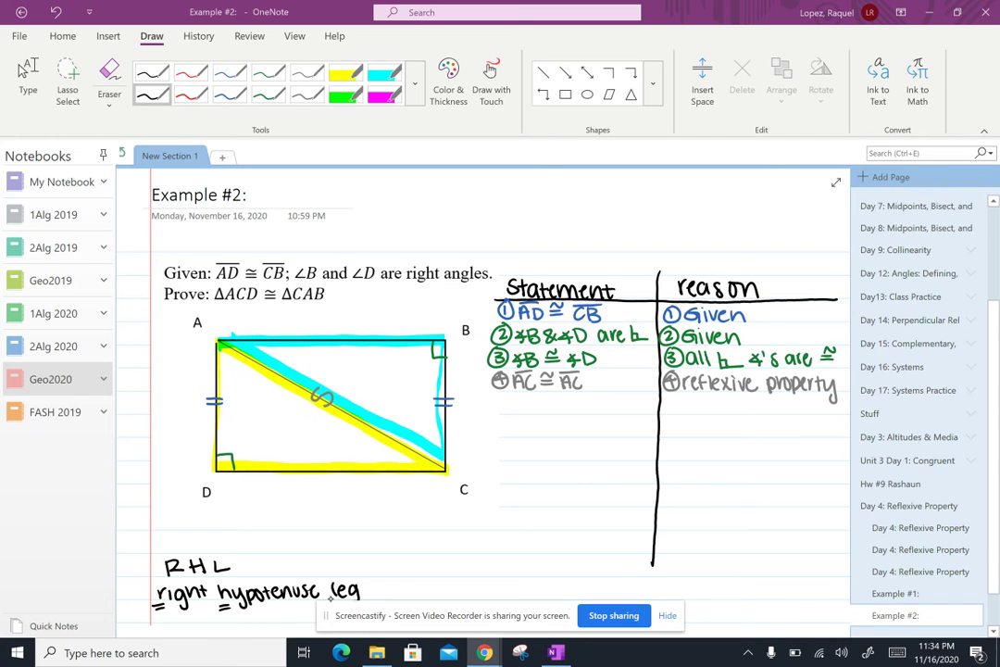
# Double-underline the initial letter of "leg" in the RHL note.
pyautogui.moveTo(821, 618); pyautogui.dragTo(826, 635)
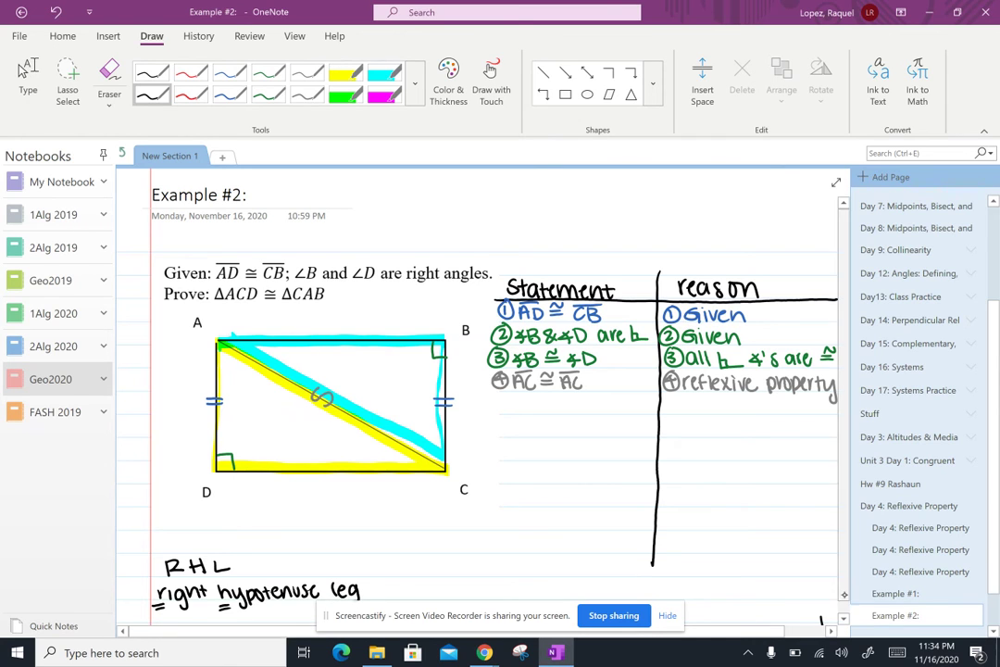
pyautogui.moveTo(844, 494); pyautogui.dragTo(841, 596)
pyautogui.scroll(2, 482, 371)
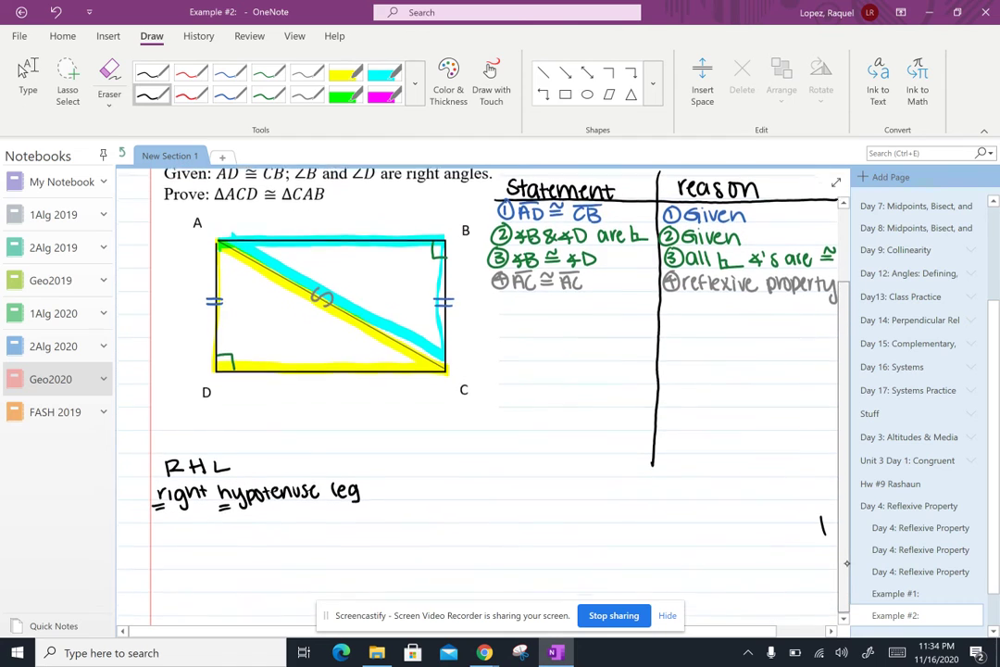
pyautogui.moveTo(332, 526); pyautogui.dragTo(342, 526)
pyautogui.moveTo(332, 532); pyautogui.dragTo(342, 532)
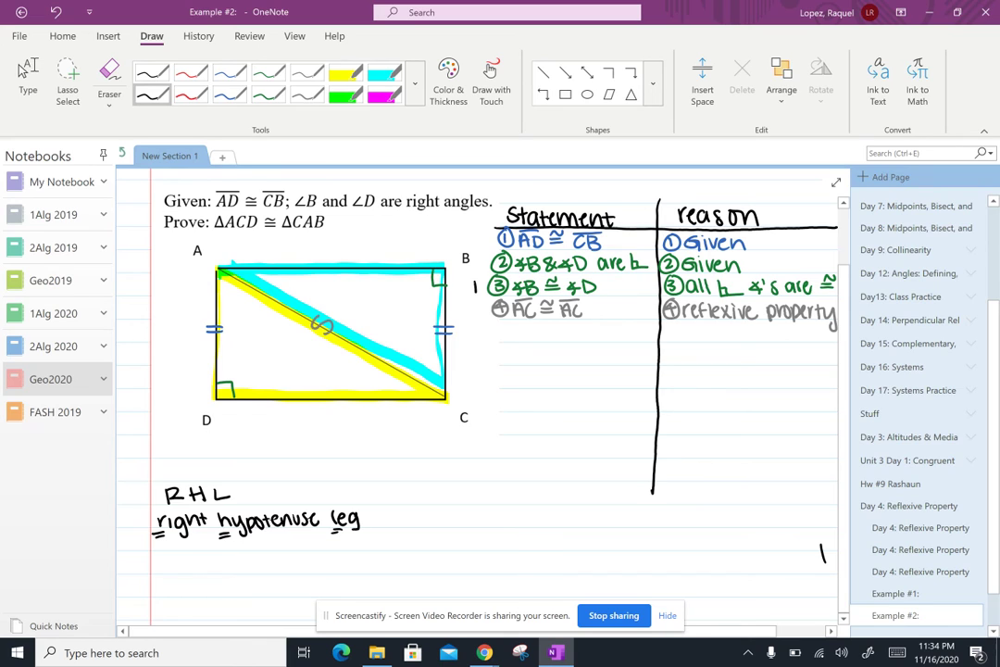
# Label statements 3, 4 and 1 of the proof with circled black letters R, H and L respectively.
pyautogui.moveTo(474, 293); pyautogui.dragTo(484, 280)
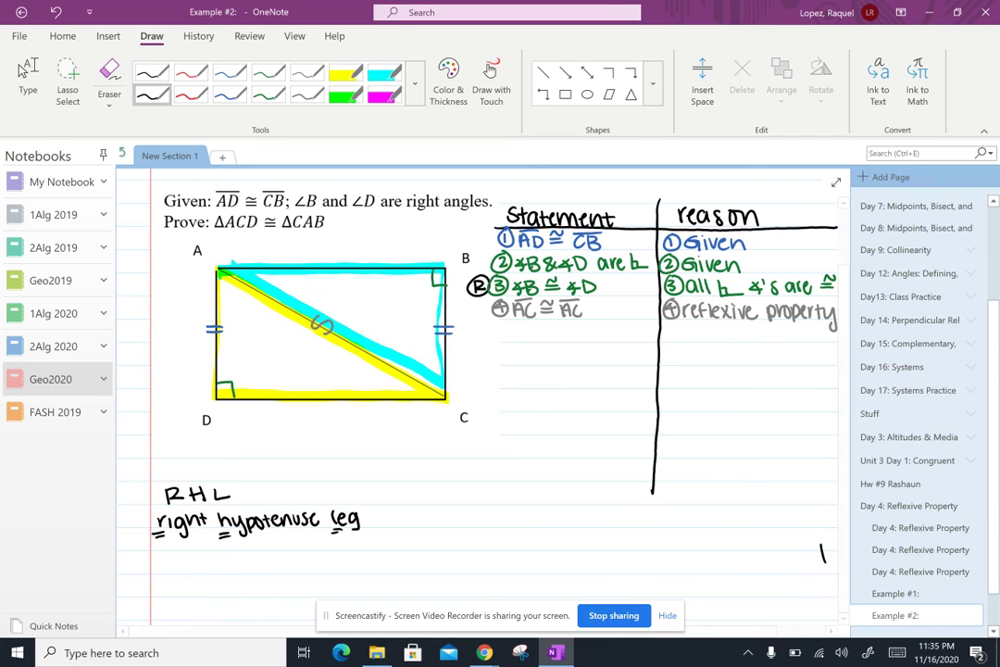
pyautogui.moveTo(474, 304); pyautogui.dragTo(474, 316)
pyautogui.moveTo(481, 304); pyautogui.dragTo(481, 310)
pyautogui.moveTo(471, 305)
pyautogui.mouseDown()
pyautogui.moveTo(483, 301)
pyautogui.moveTo(470, 308)
pyautogui.mouseUp()
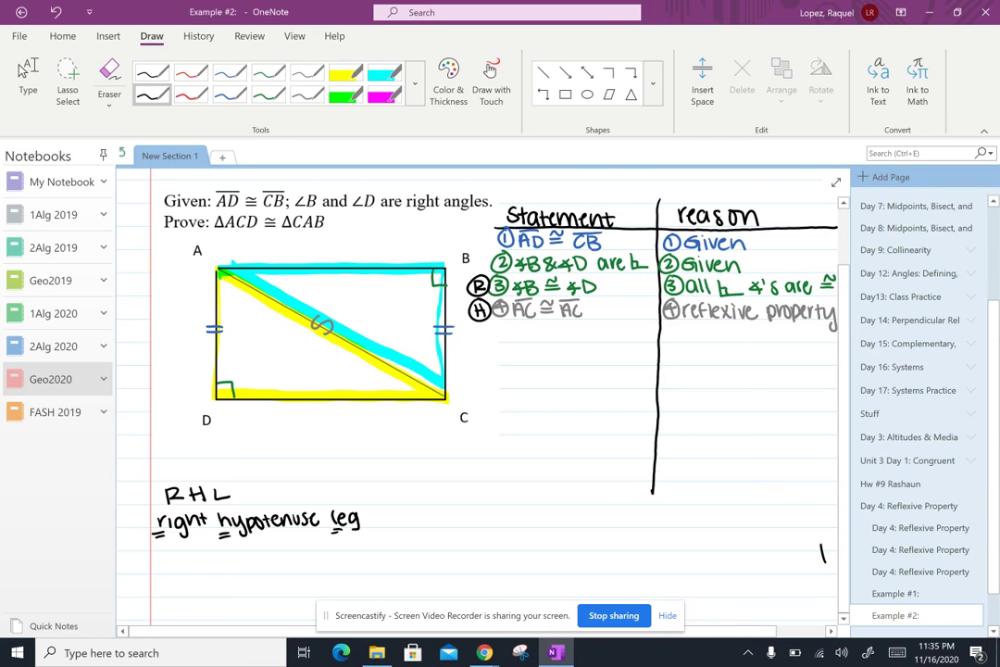
pyautogui.moveTo(477, 230)
pyautogui.mouseDown()
pyautogui.moveTo(483, 243)
pyautogui.moveTo(482, 230)
pyautogui.mouseUp()
# Write line 5 of the proof in red: ΔACD ≅ ΔCAB with the reason "RHL".
pyautogui.click(192, 95)
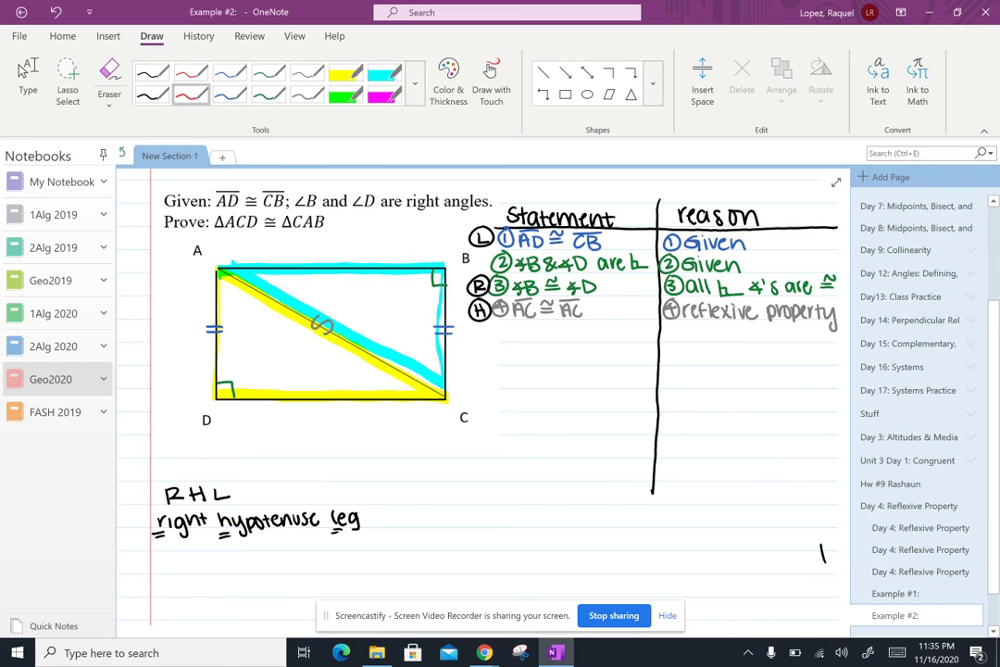
pyautogui.moveTo(504, 326)
pyautogui.mouseDown()
pyautogui.moveTo(500, 337)
pyautogui.moveTo(500, 323)
pyautogui.moveTo(520, 339)
pyautogui.moveTo(537, 329)
pyautogui.moveTo(542, 340)
pyautogui.mouseUp()
pyautogui.moveTo(551, 330)
pyautogui.mouseDown()
pyautogui.moveTo(550, 340)
pyautogui.moveTo(578, 332)
pyautogui.mouseUp()
pyautogui.moveTo(569, 337)
pyautogui.mouseDown()
pyautogui.moveTo(578, 326)
pyautogui.moveTo(587, 338)
pyautogui.moveTo(628, 341)
pyautogui.moveTo(675, 322)
pyautogui.moveTo(670, 337)
pyautogui.mouseUp()
pyautogui.moveTo(687, 340)
pyautogui.mouseDown()
pyautogui.moveTo(688, 330)
pyautogui.moveTo(697, 340)
pyautogui.mouseUp()
pyautogui.moveTo(702, 324); pyautogui.dragTo(711, 340)
pyautogui.moveTo(702, 332); pyautogui.dragTo(711, 332)
pyautogui.moveTo(717, 324); pyautogui.dragTo(726, 340)
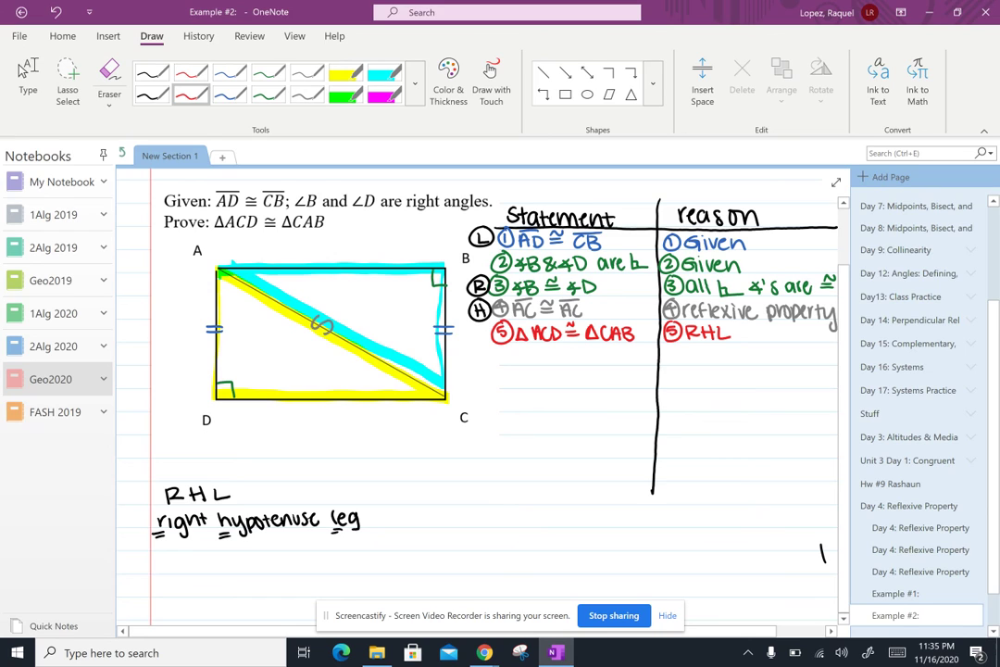
# Write "only works for" right "Δ's." in red beside the RHL note, using the right-angle symbol, and erase the stray black stroke.
pyautogui.moveTo(408, 515); pyautogui.dragTo(424, 528)
pyautogui.moveTo(429, 511)
pyautogui.mouseDown()
pyautogui.moveTo(441, 535)
pyautogui.moveTo(470, 517)
pyautogui.moveTo(511, 528)
pyautogui.moveTo(641, 525)
pyautogui.mouseUp()
pyautogui.moveTo(641, 525)
pyautogui.mouseDown()
pyautogui.moveTo(626, 525)
pyautogui.moveTo(649, 518)
pyautogui.mouseUp()
pyautogui.moveTo(656, 519); pyautogui.dragTo(650, 525)
pyautogui.click(659, 525)
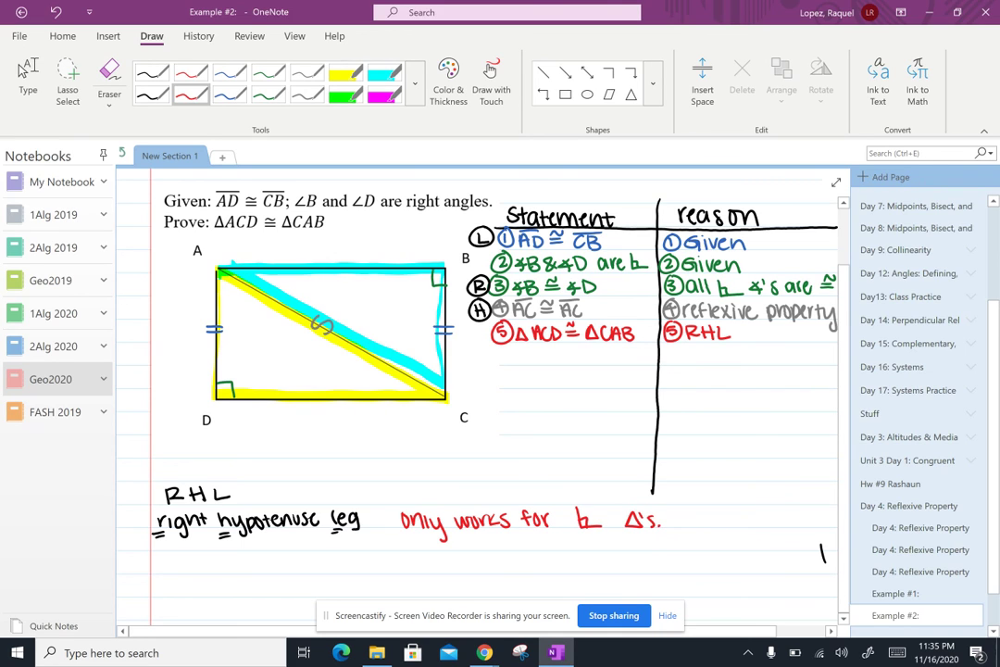
pyautogui.click(823, 554)
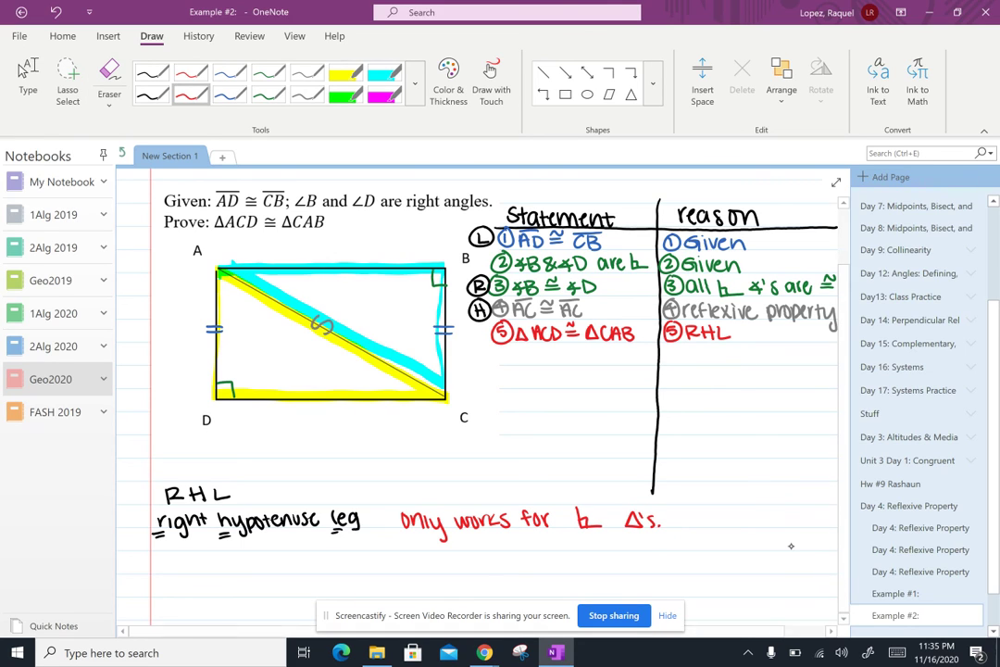